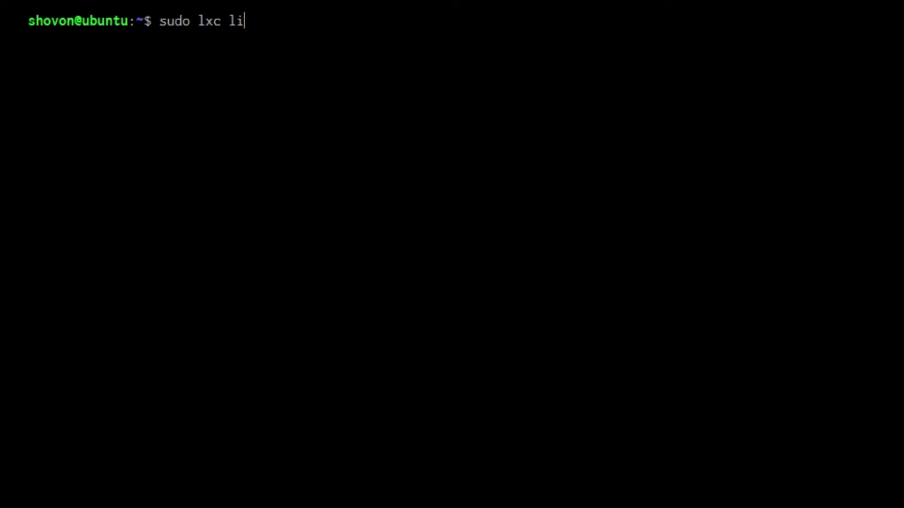
text(it)
Step: Run sudo lxc list and highlight test1 and its RUNNING state in the table
key(Return)
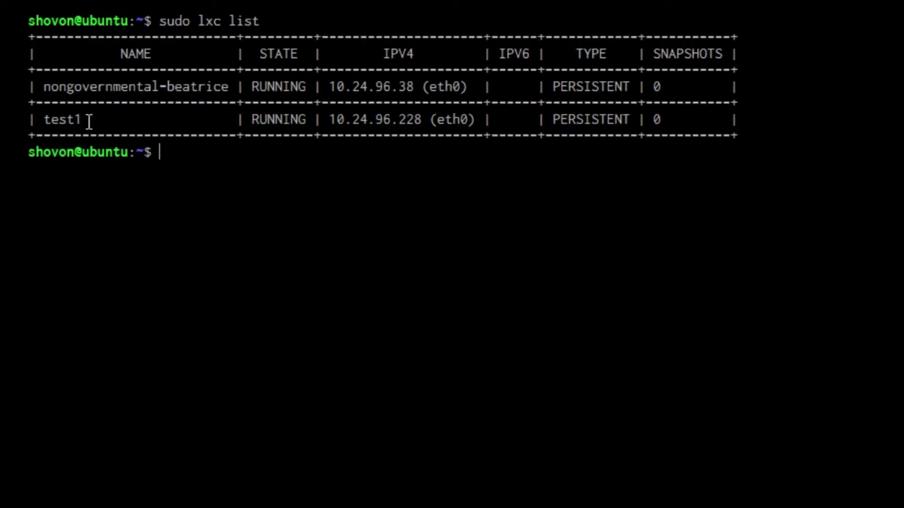
drag(89, 119, 50, 121)
click(266, 160)
drag(255, 119, 316, 120)
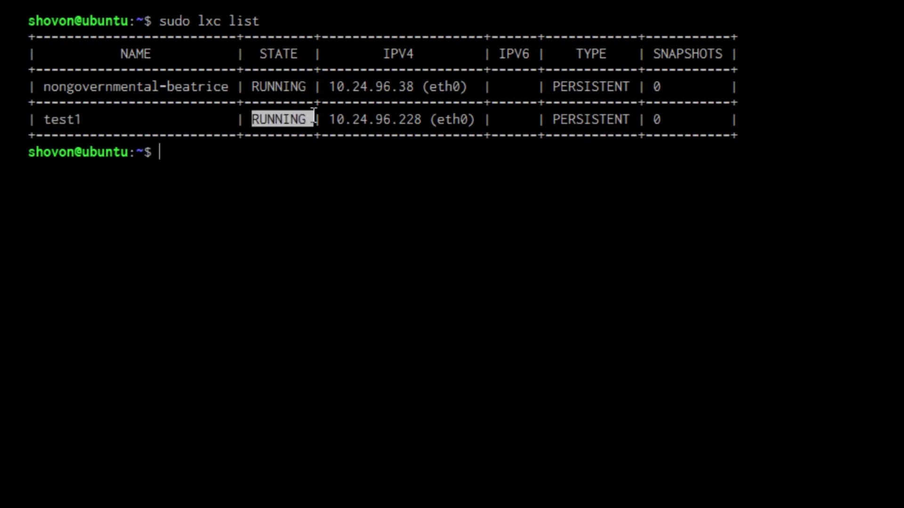
click(331, 206)
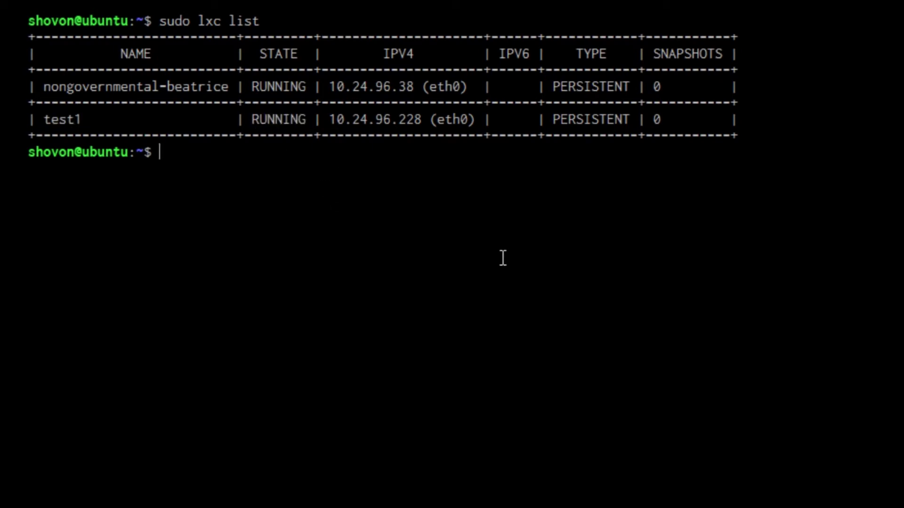
text(sudo)
text( lxc stop )
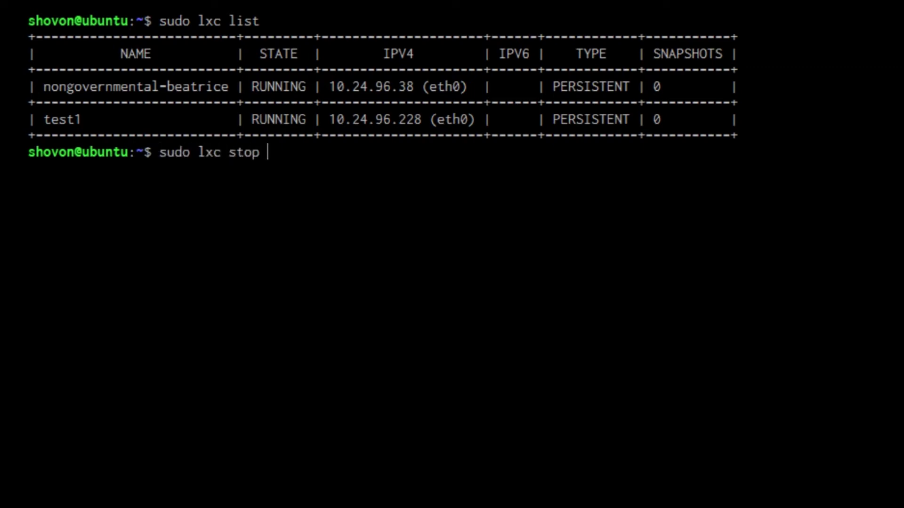
text(test1)
Step: Stop test1 with sudo lxc stop test1, relist, and highlight its STOPPED state
key(Return)
text(sud)
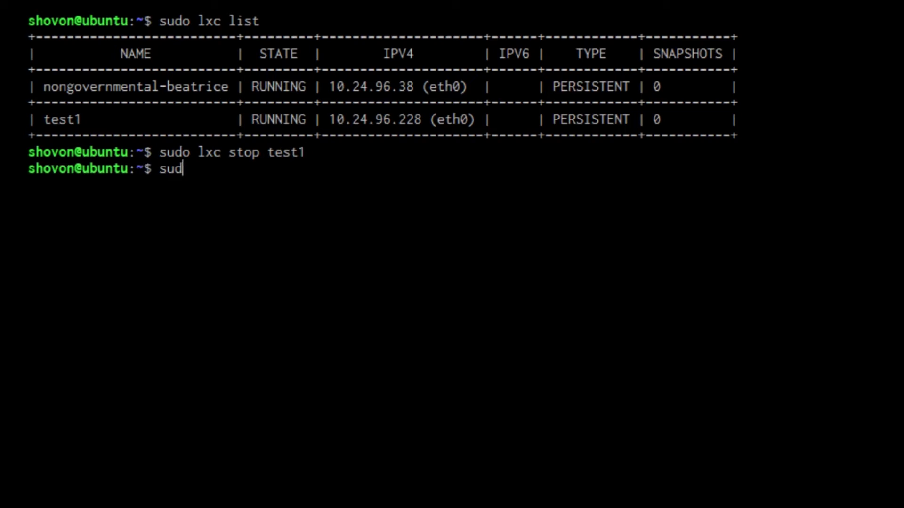
text(o lxc list)
key(Return)
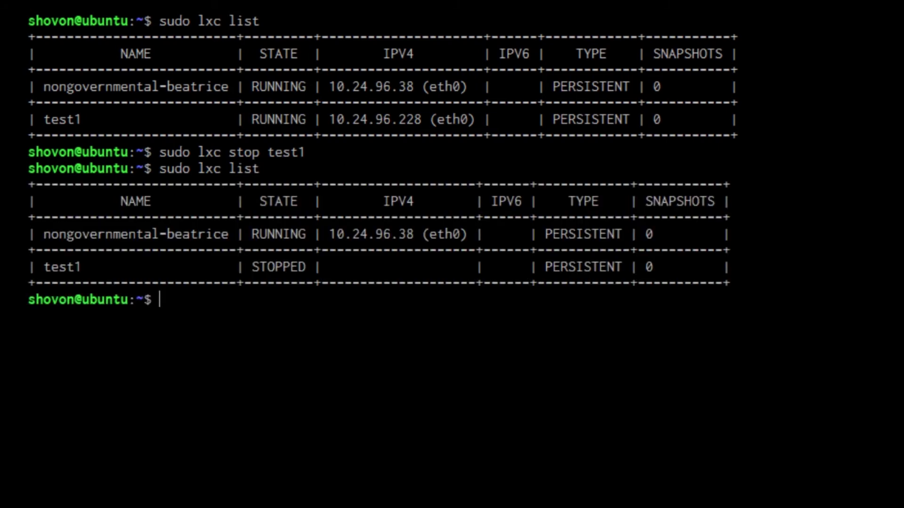
double_click(62, 266)
double_click(284, 266)
click(309, 311)
text(sudo lxc )
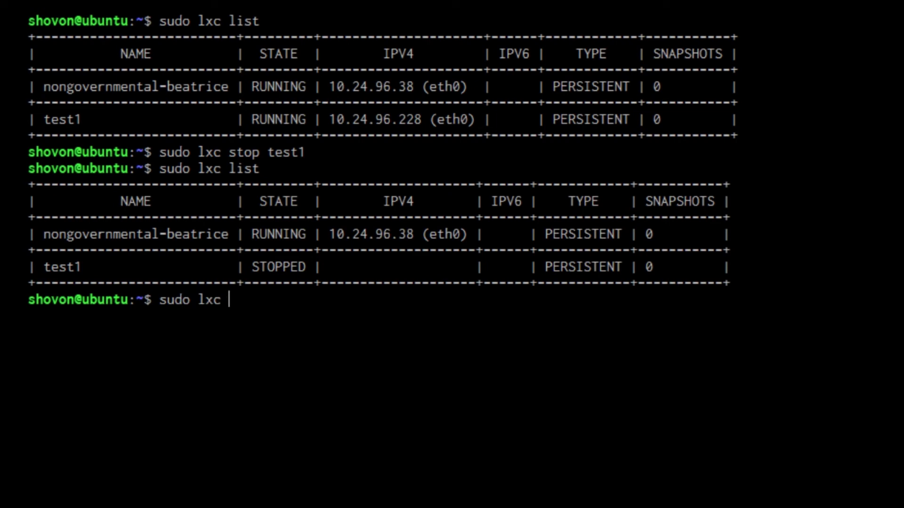
text(start te)
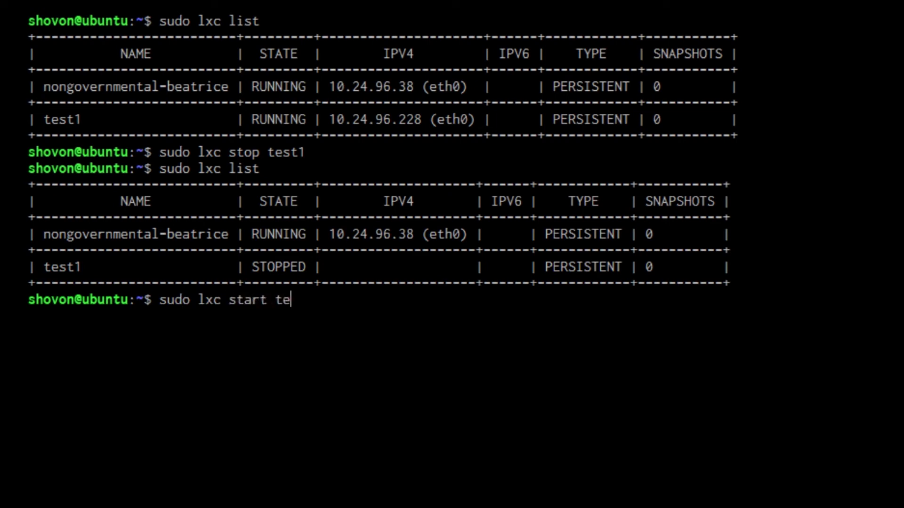
text(st1)
Step: Start test1 with sudo lxc start test1, rerun sudo lxc list, and highlight RUNNING
key(Return)
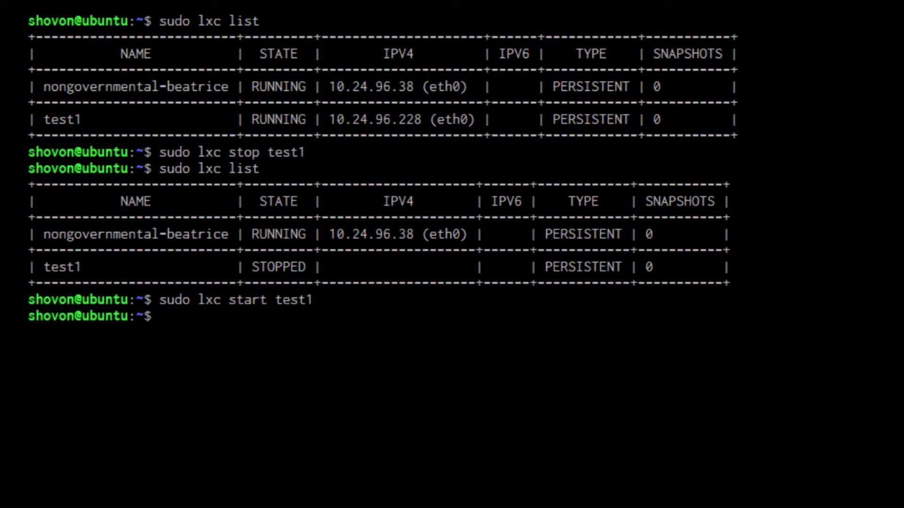
key(Up)
key(Up)
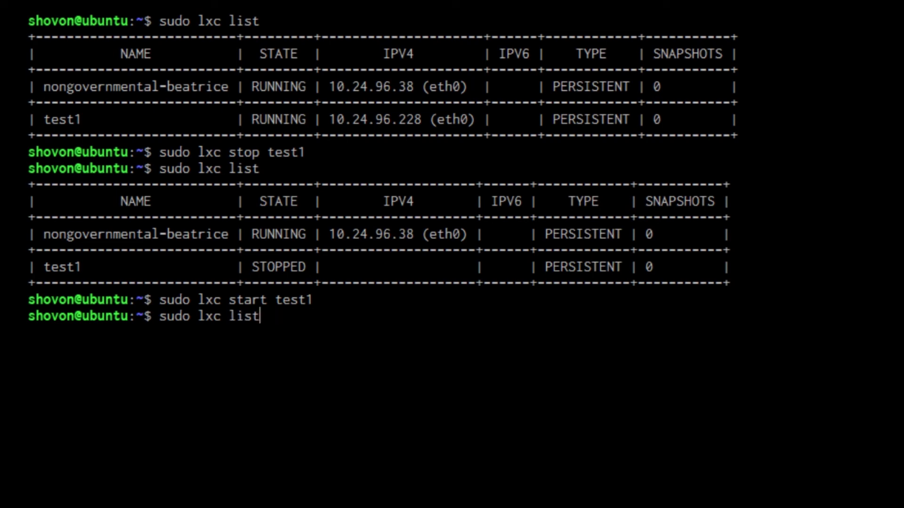
key(Return)
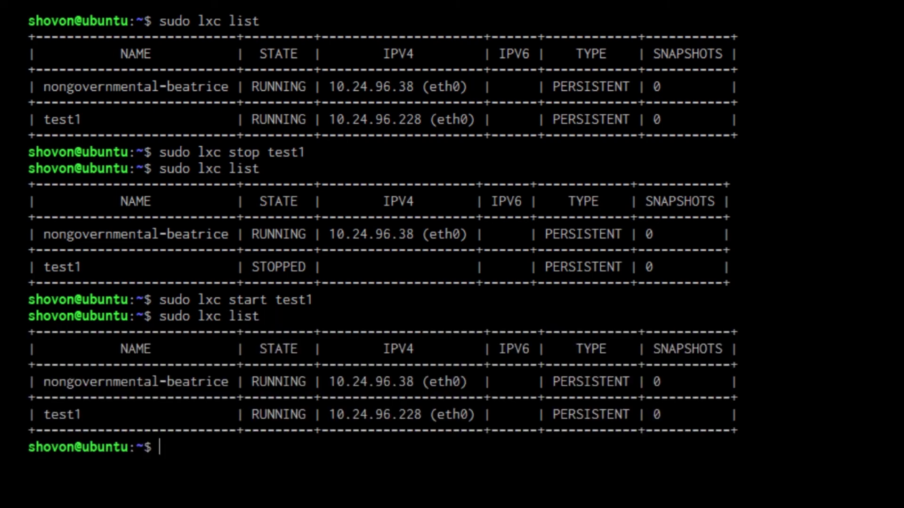
double_click(81, 414)
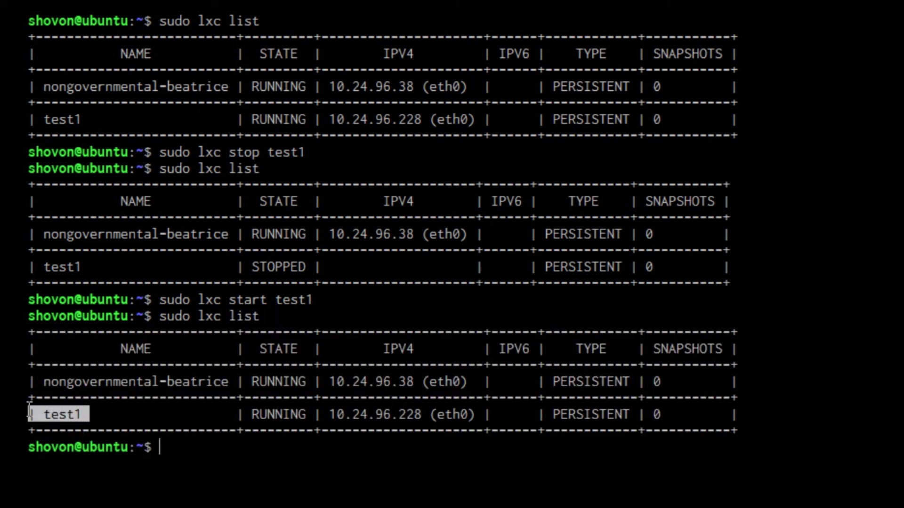
double_click(268, 414)
click(385, 459)
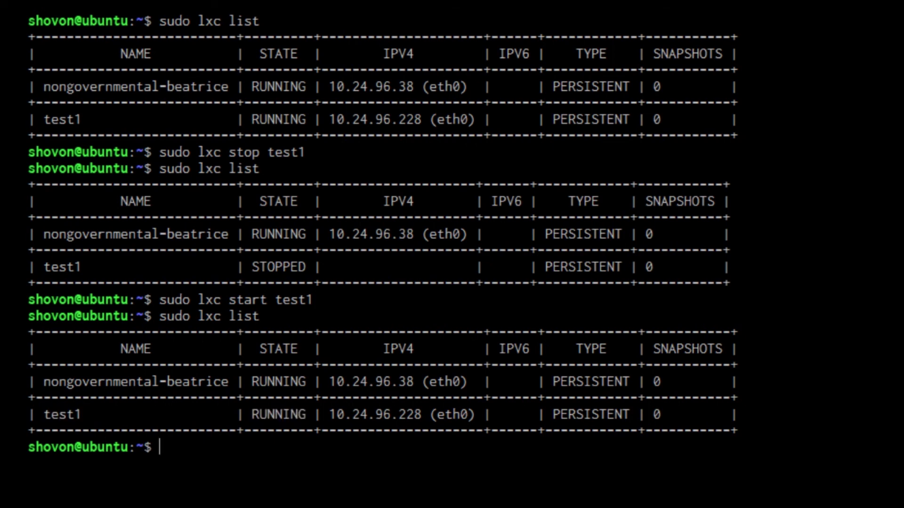